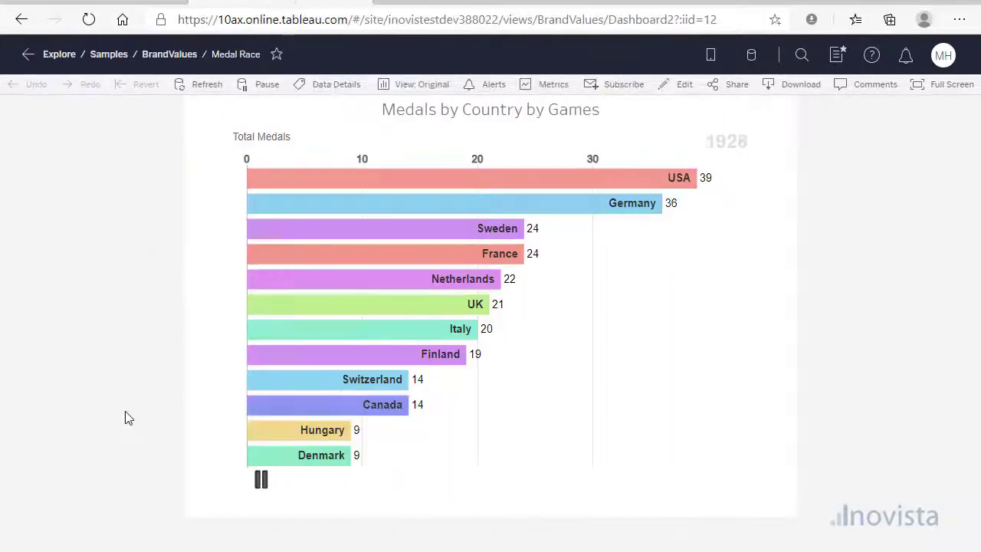
Pause the medal race animation, step it between 1948 and 1932, then resume it
left_click(261, 483)
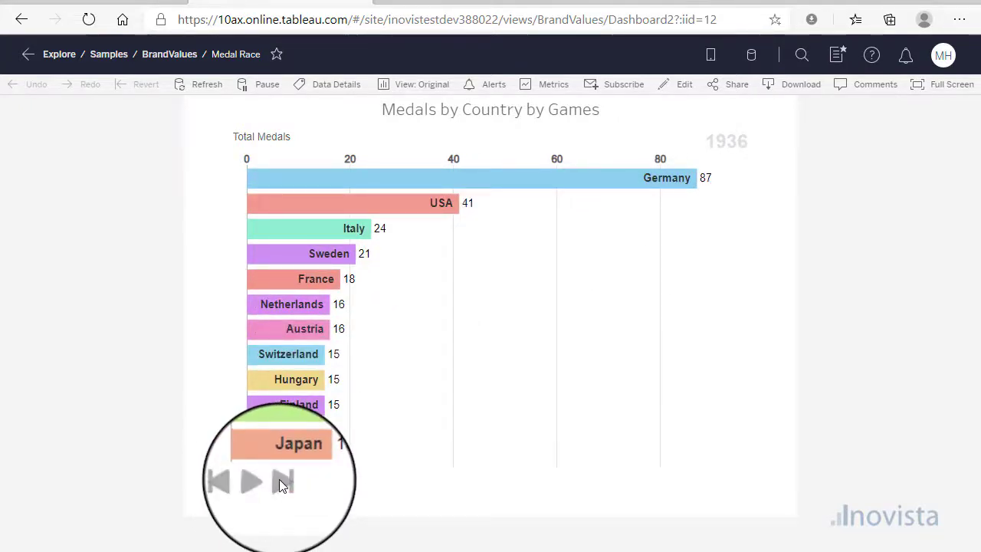
left_click(281, 481)
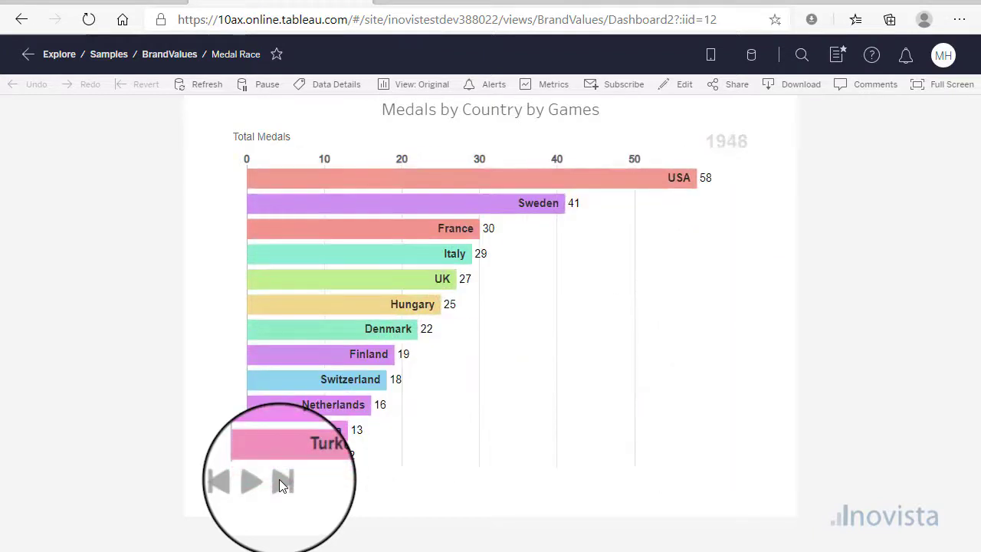
left_click(238, 483)
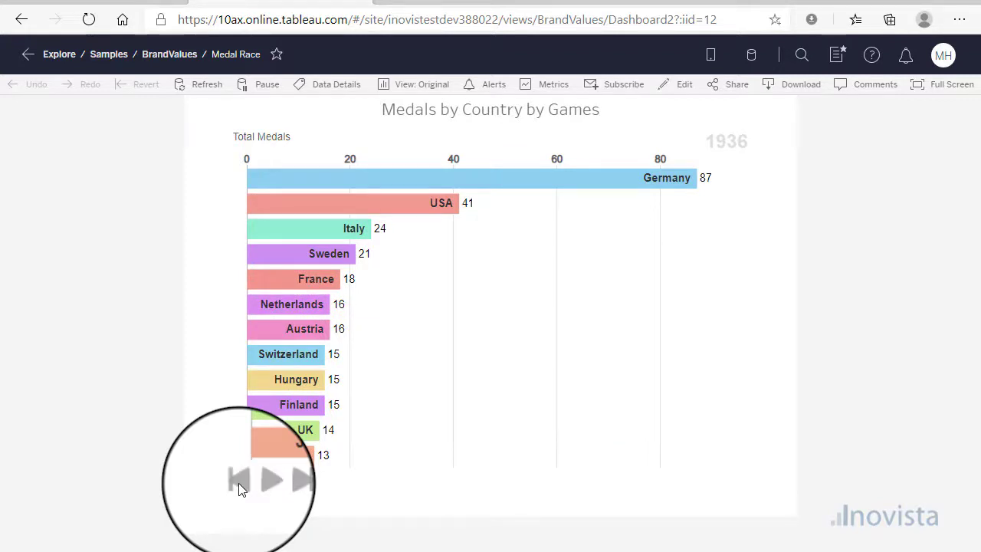
left_click(238, 483)
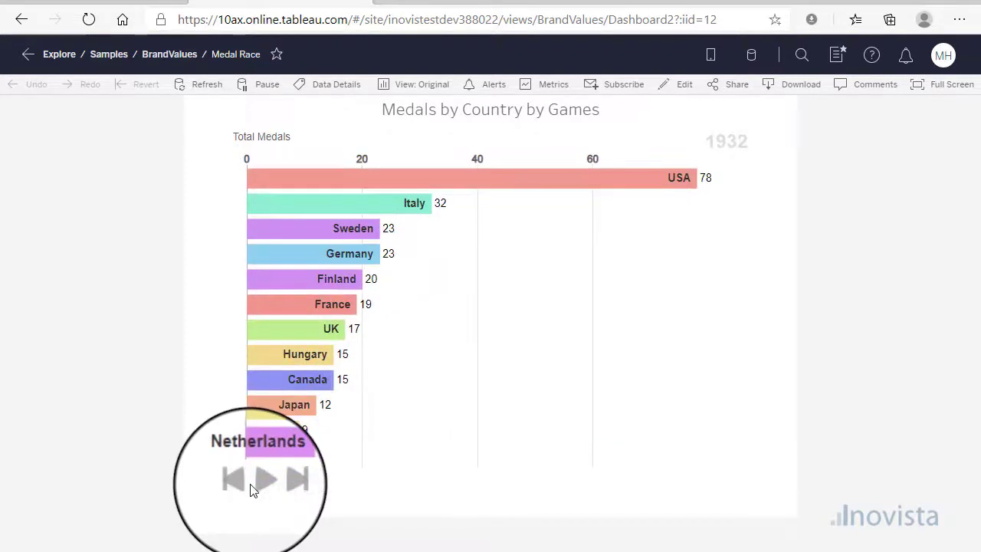
left_click(262, 481)
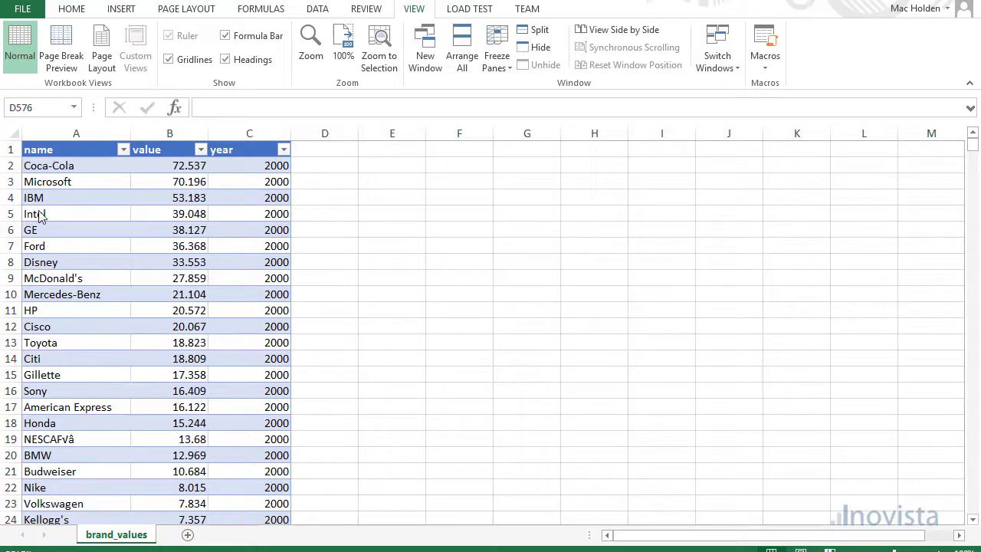
Point out the name, value and year columns, then start a new item in Samples
left_click(52, 149)
left_click(166, 153)
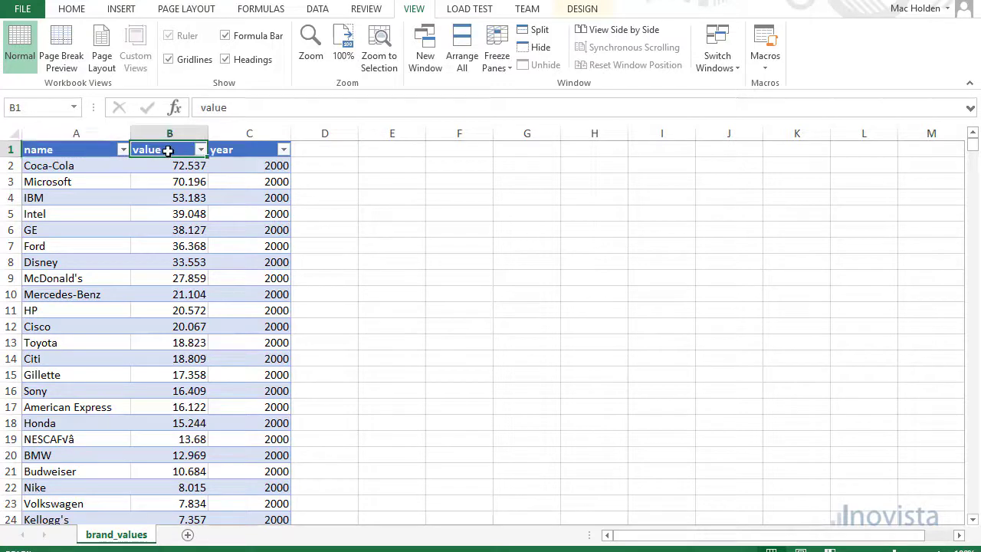
left_click(241, 152)
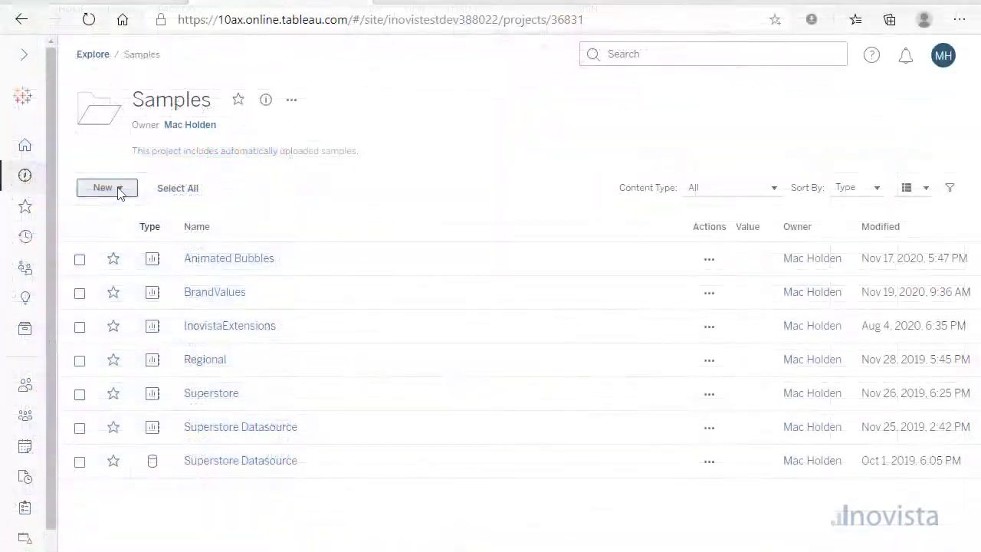
left_click(119, 191)
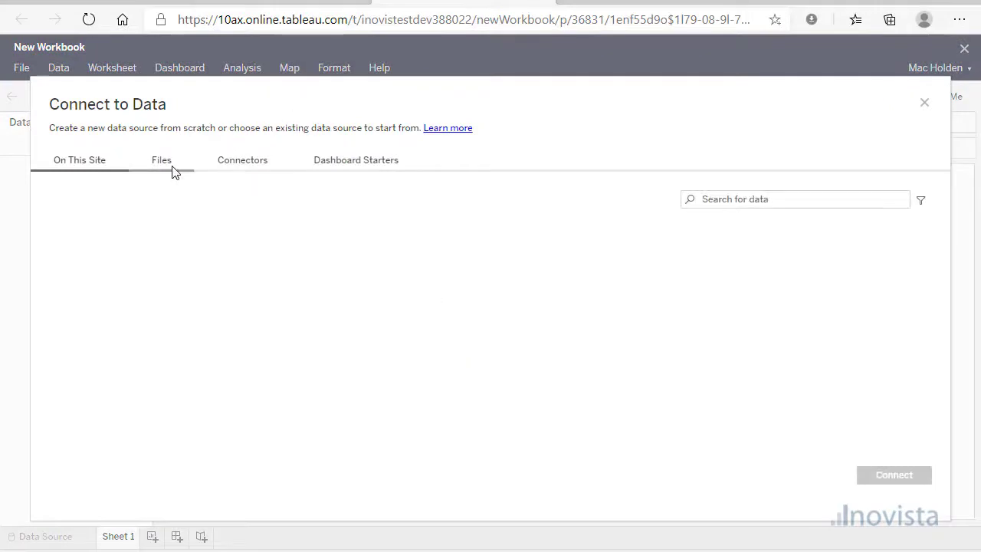
Upload brand_values.xlsx from the computer as the new workbook's data source
left_click(164, 163)
left_click(486, 374)
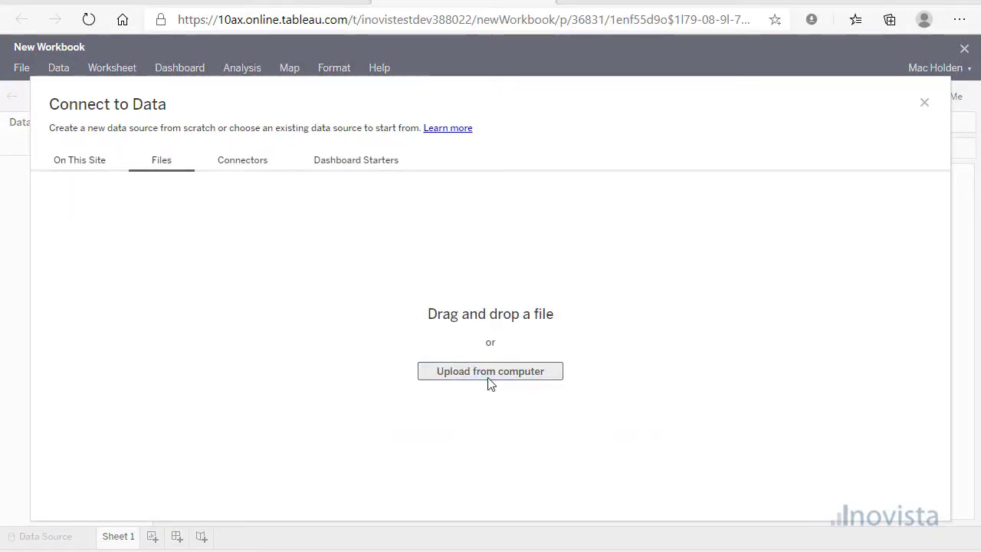
double_click(427, 216)
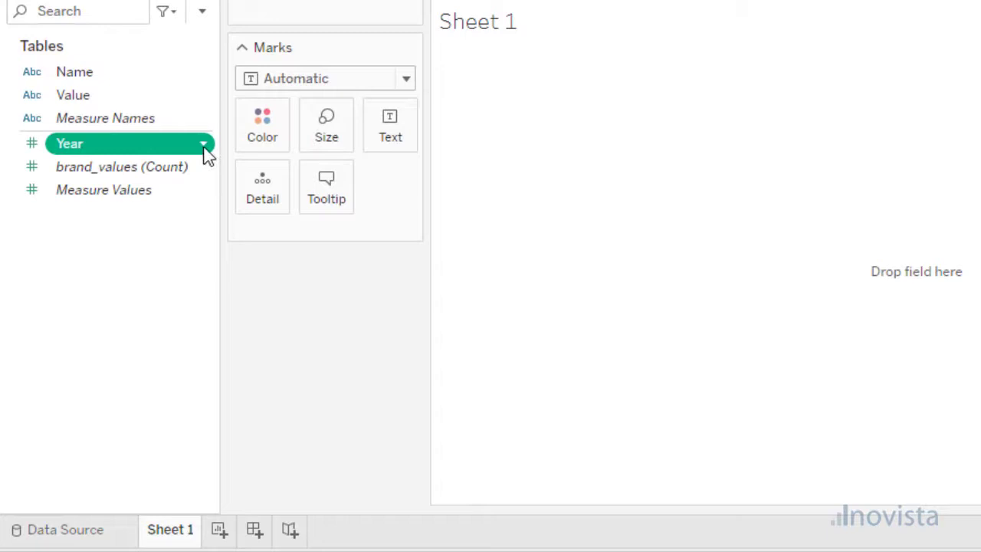
Convert Year to a dimension and place Year, Value and Name on the Marks Detail card
left_click(204, 146)
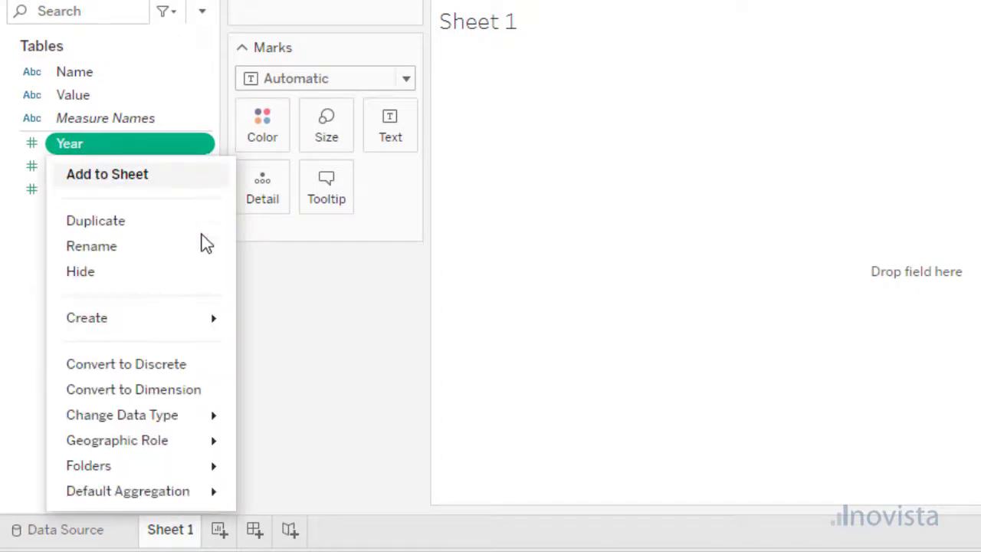
left_click(174, 395)
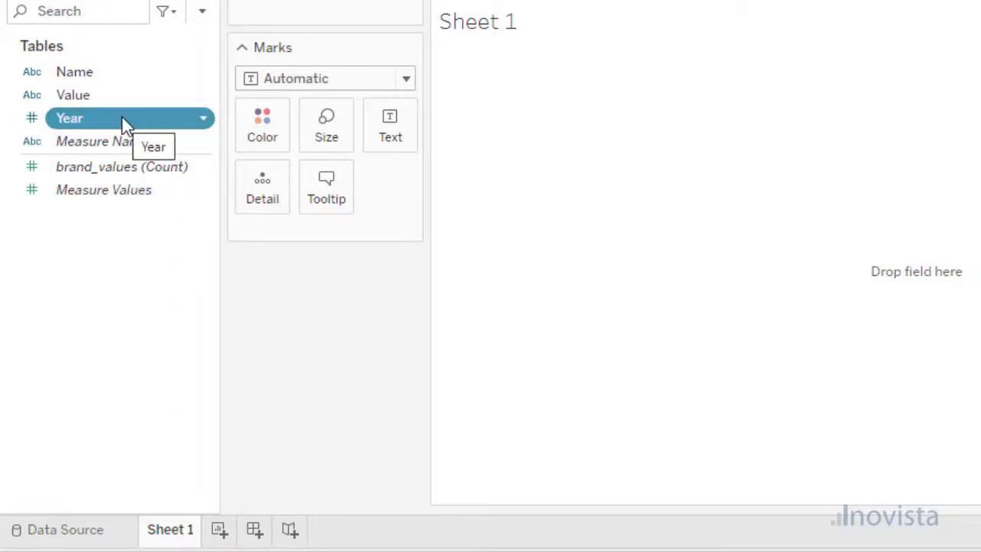
left_click_drag(122, 117, 257, 174)
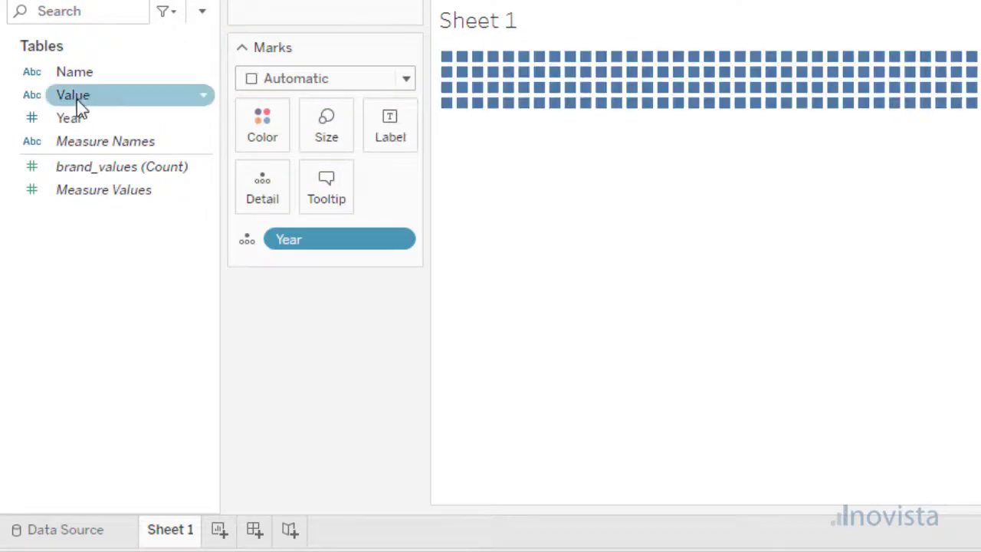
left_click_drag(122, 106, 263, 181)
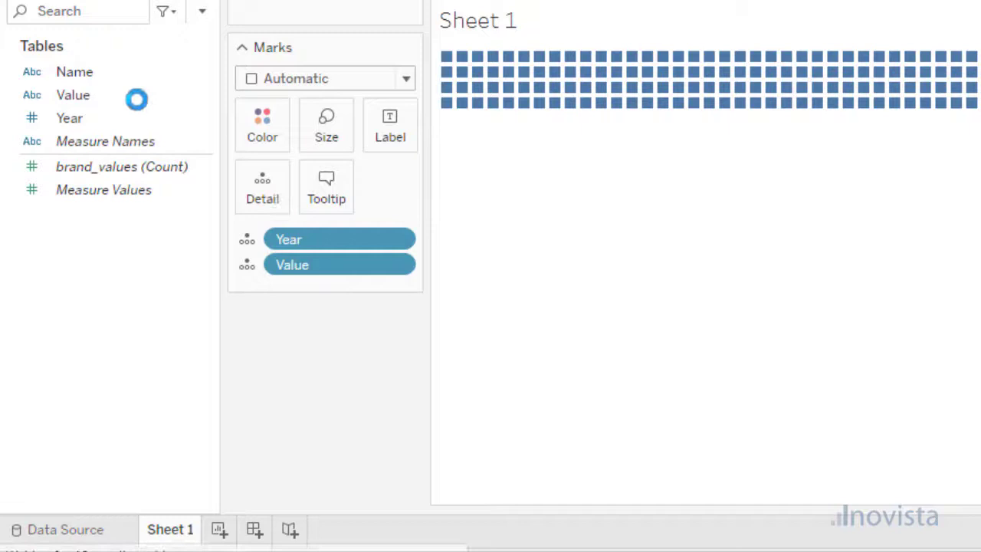
left_click_drag(79, 75, 267, 178)
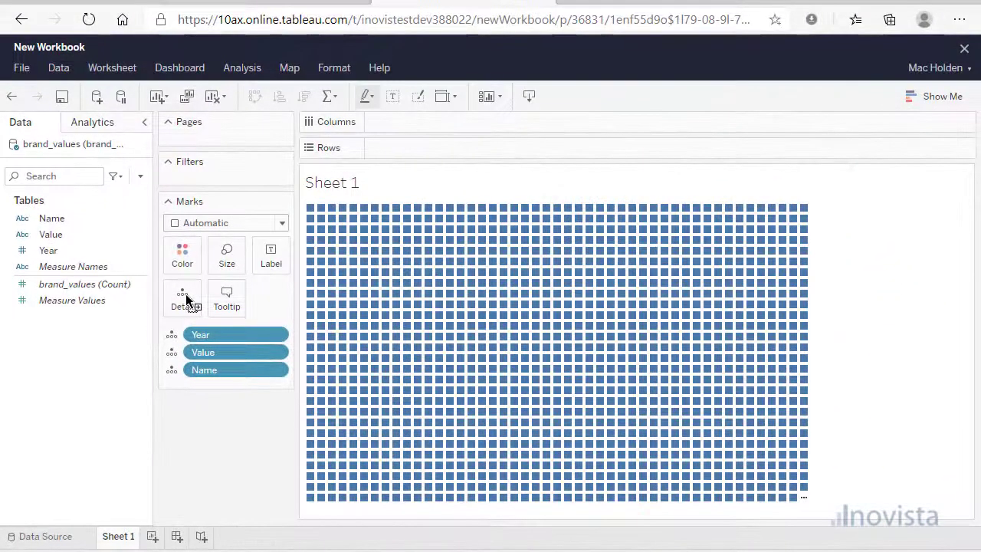
Create Dashboard 1 holding Sheet 1 as a floating item with width 1 and height 1
left_click(176, 537)
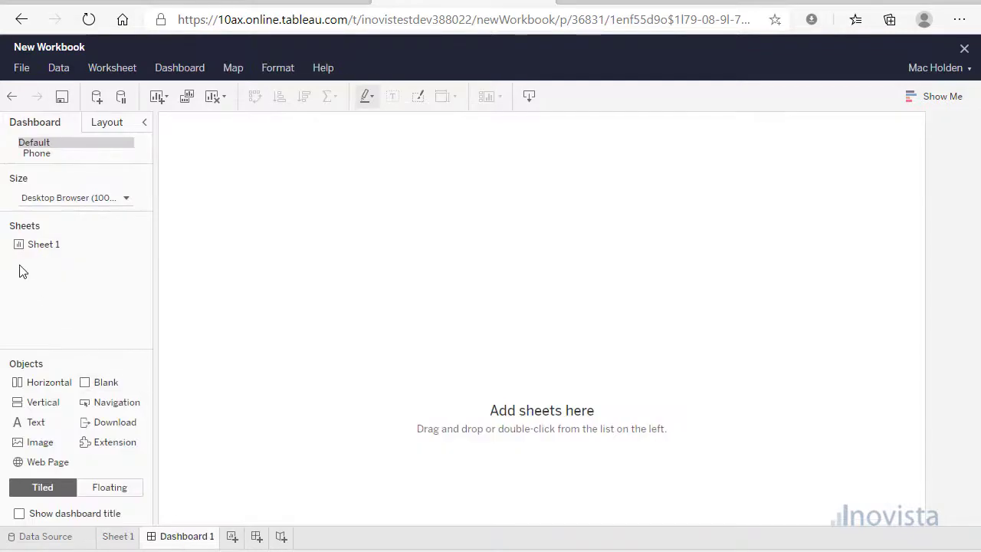
left_click_drag(30, 246, 207, 221)
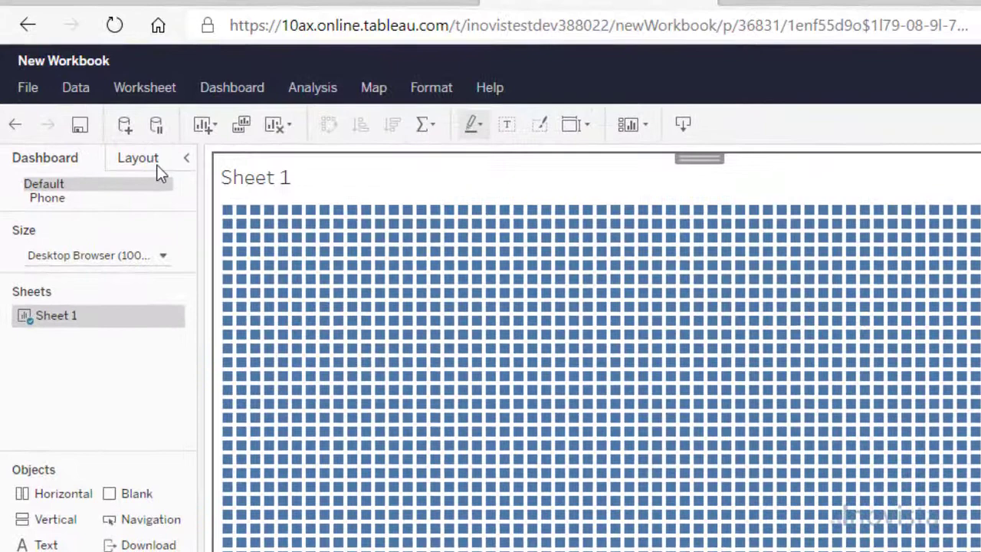
left_click(121, 127)
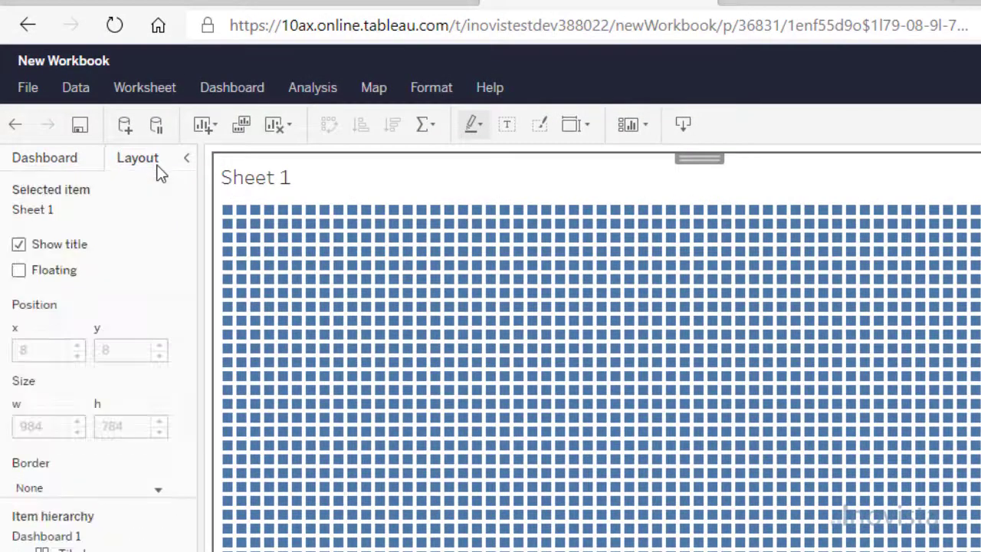
left_click(19, 270)
double_click(63, 428)
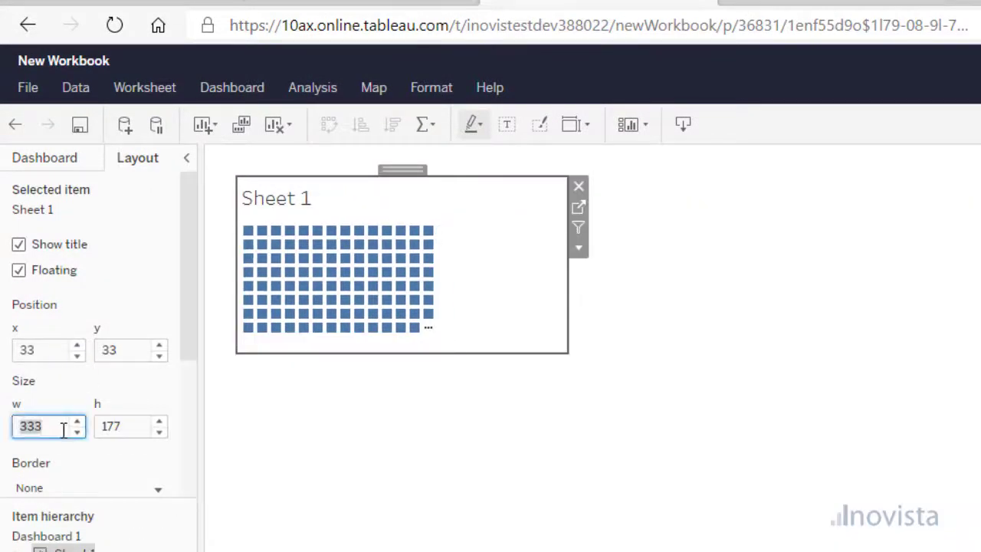
type("1")
double_click(131, 428)
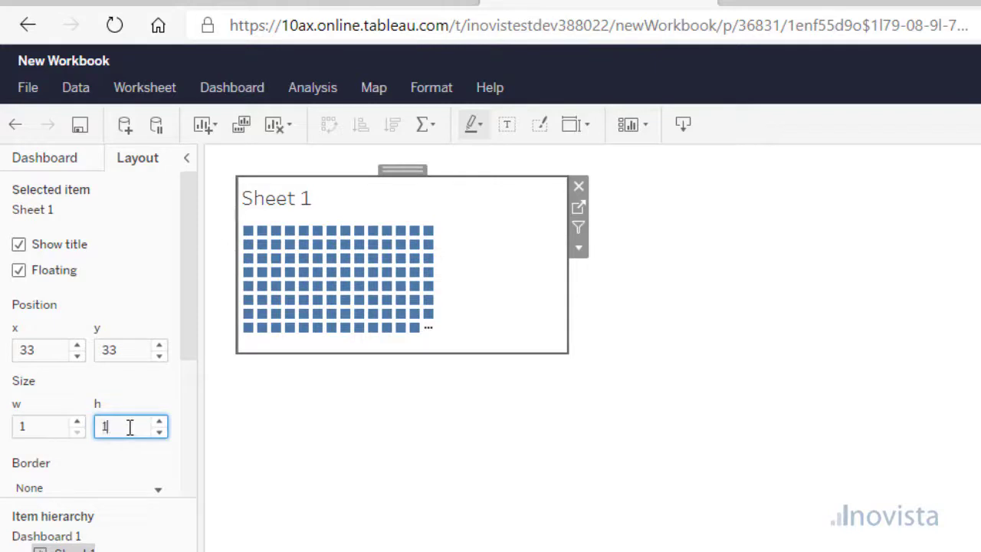
type("1")
left_click(41, 427)
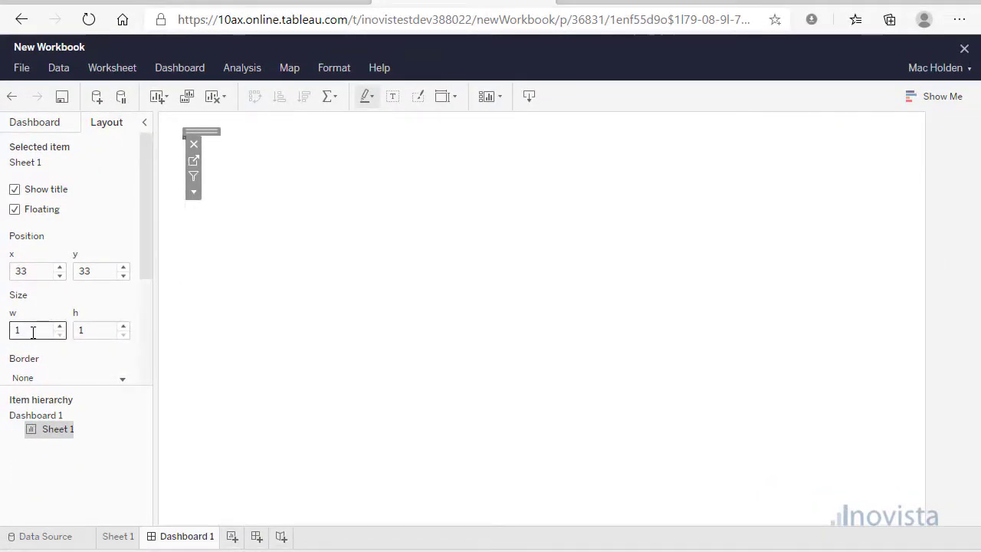
Add an Extension object to Dashboard 1 and load racebar.trex from the racebar folder
left_click(36, 123)
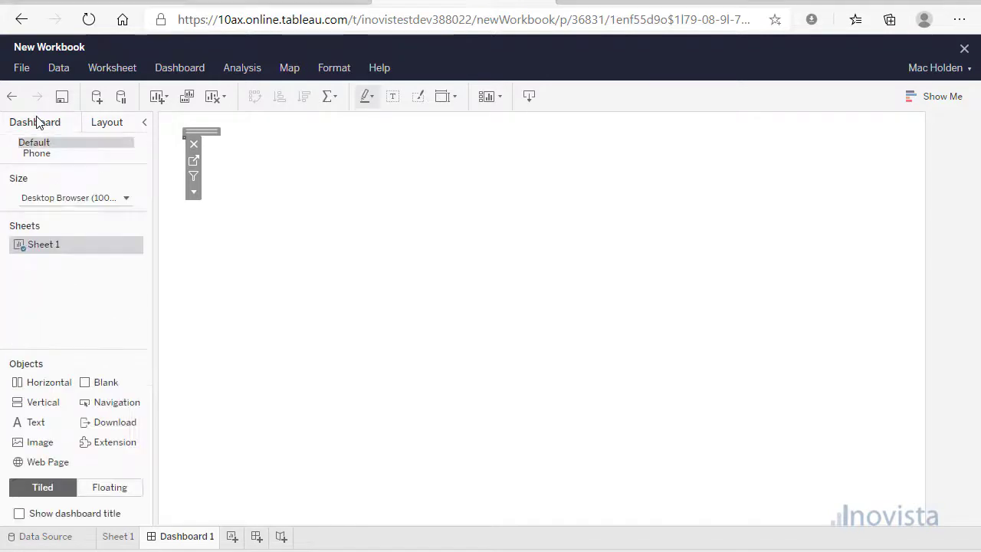
left_click_drag(114, 444, 228, 271)
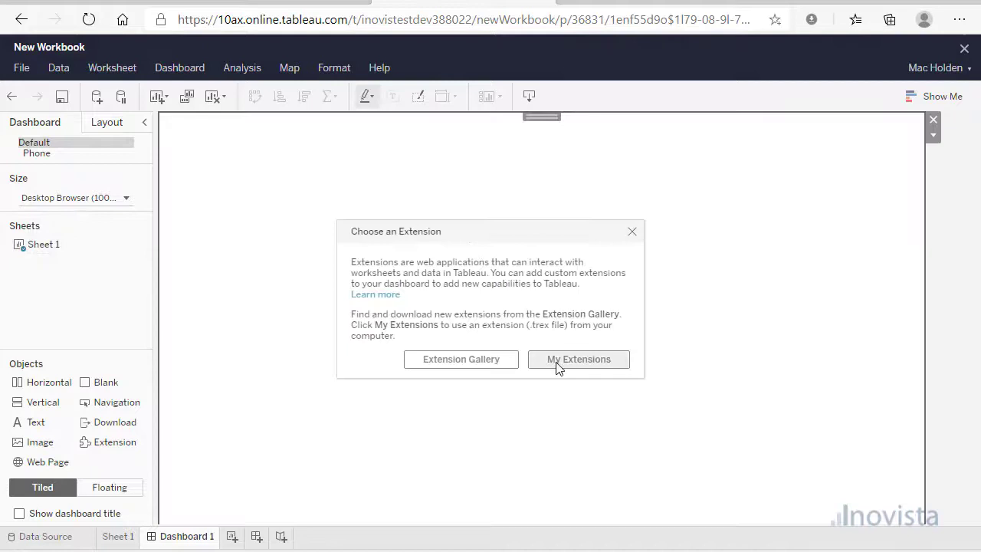
left_click(557, 361)
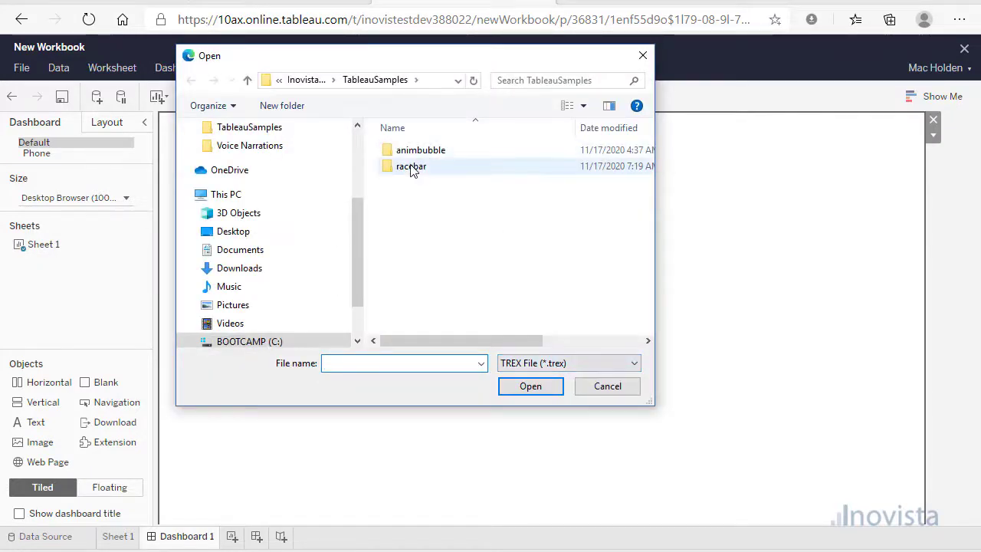
double_click(408, 165)
double_click(421, 183)
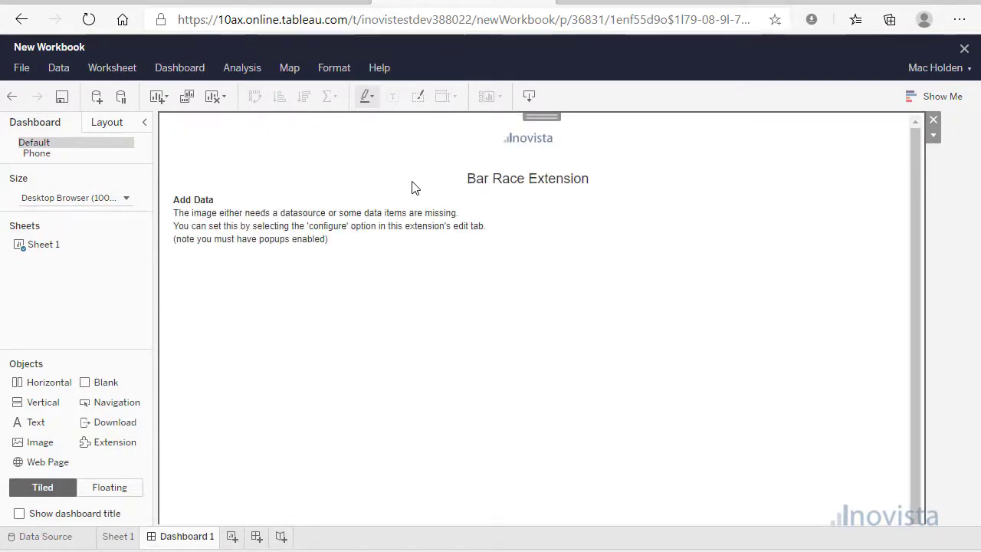
Open the extension's Configure settings, then move and enlarge the configuration window
left_click(934, 135)
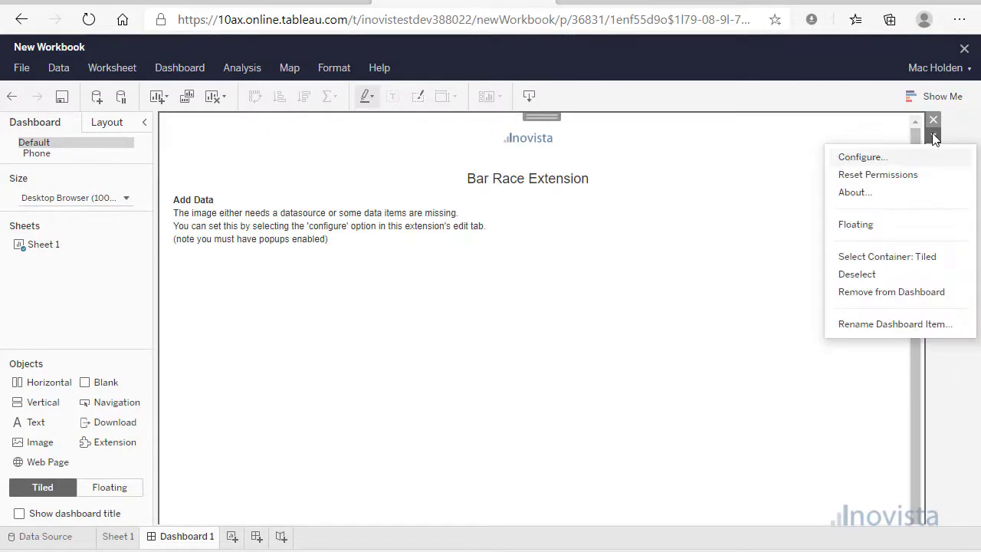
left_click(868, 160)
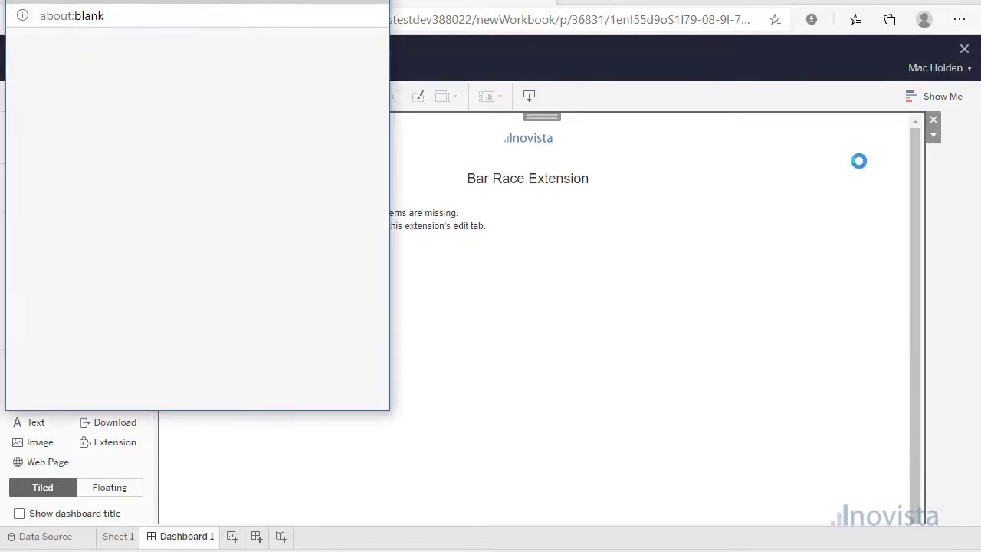
left_click_drag(226, 7, 542, 58)
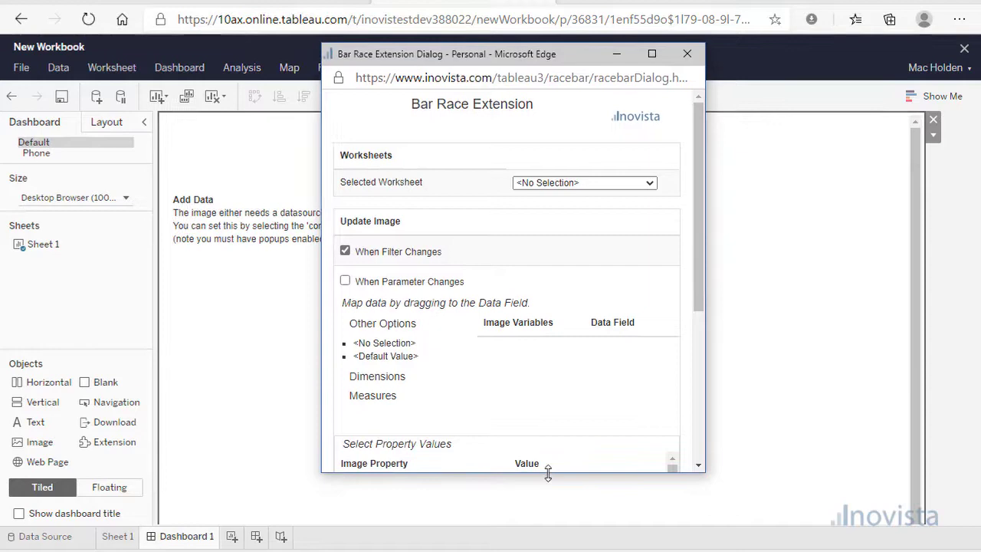
left_click_drag(549, 473, 549, 547)
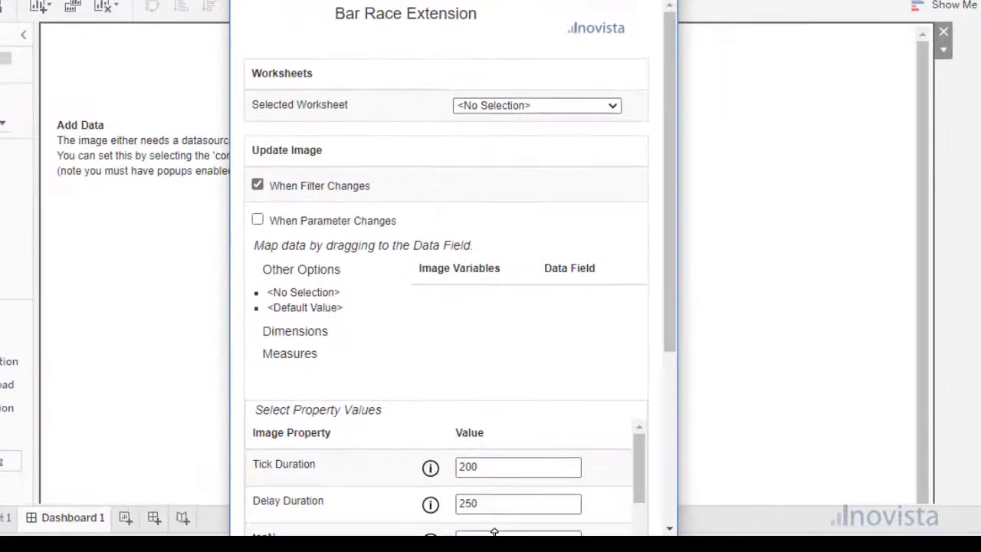
Select Sheet 1 as the extension's source worksheet
left_click(526, 111)
left_click(503, 138)
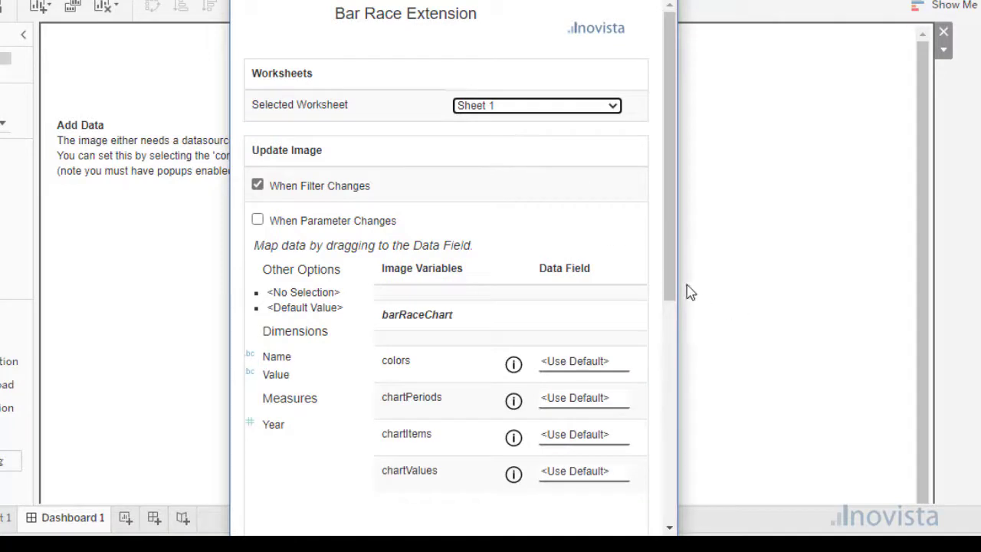
left_click_drag(667, 276, 673, 389)
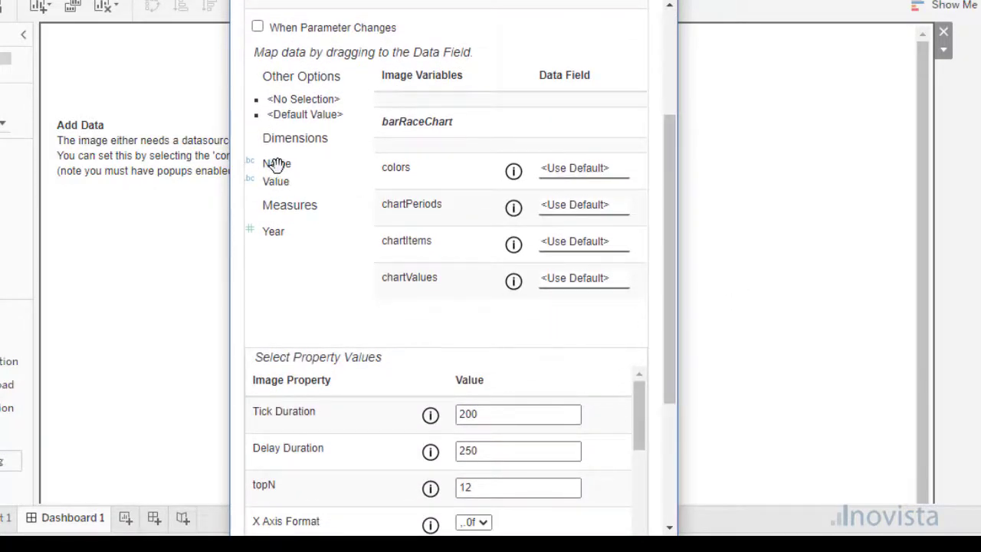
Map Name to chartItems, Value to chartValues and Year to chartPeriods, then save
left_click_drag(277, 165, 583, 228)
left_click_drag(264, 179, 580, 279)
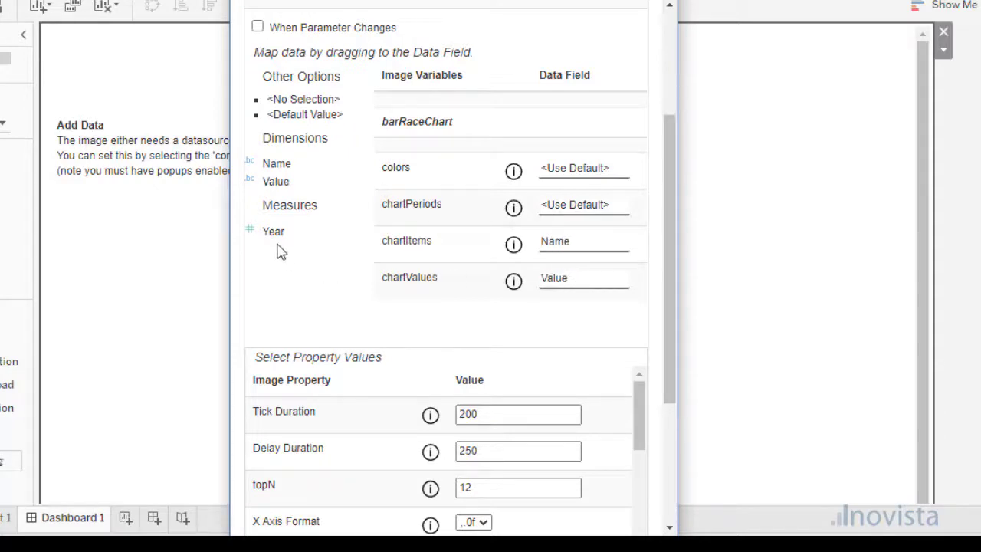
left_click_drag(371, 228, 552, 207)
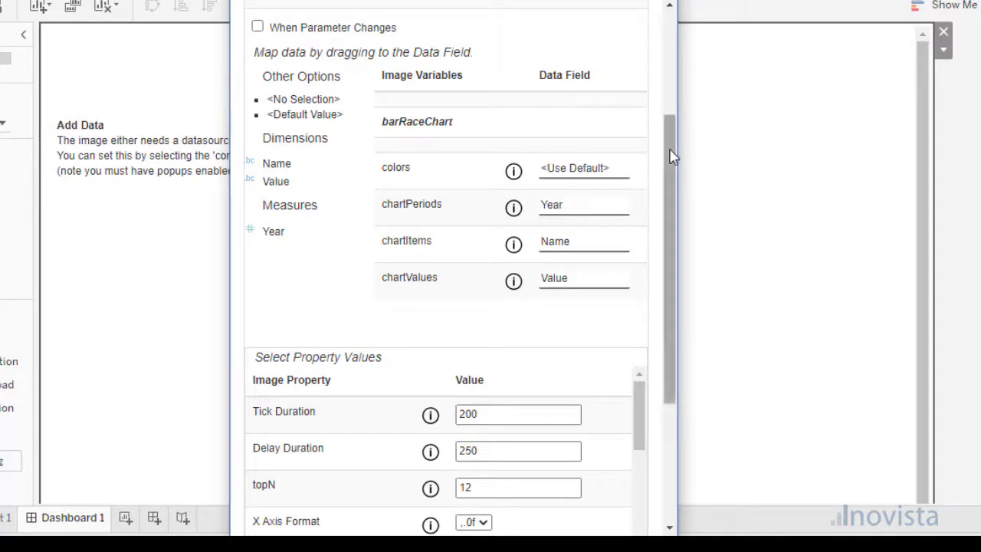
left_click_drag(670, 151, 696, 375)
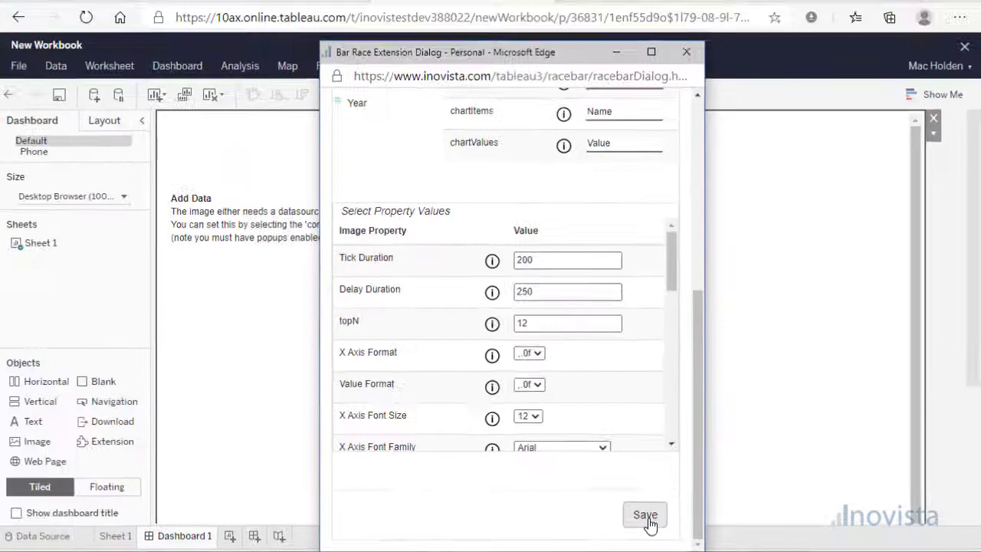
left_click(612, 496)
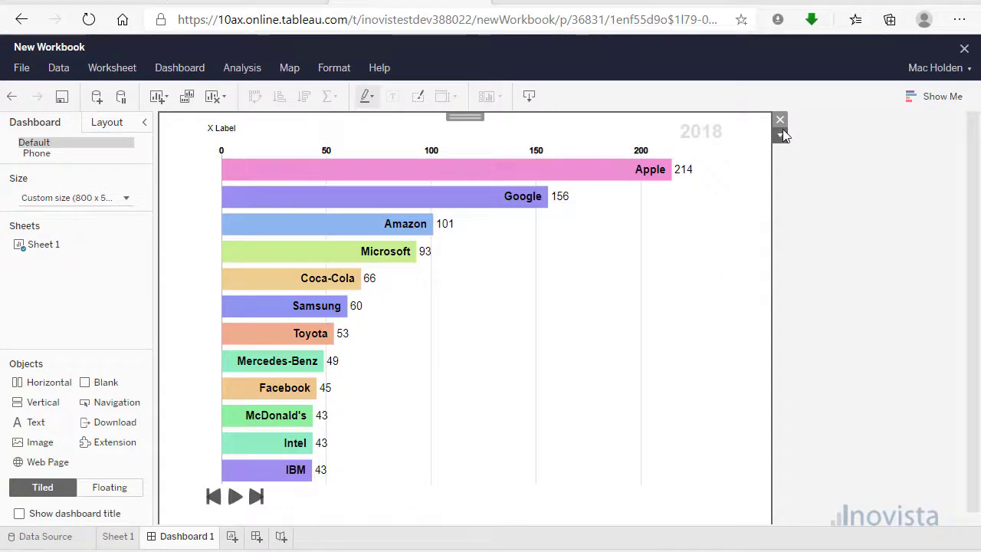
Reopen the Bar Race Extension configuration from the extension's dropdown menu
left_click(780, 135)
left_click(793, 168)
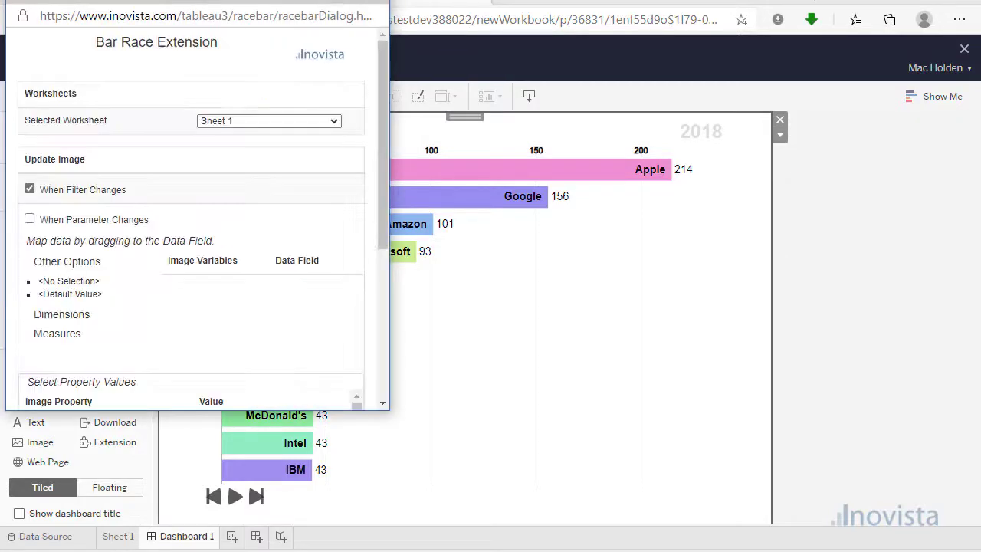
Move the configuration window aside and set topN to 15
left_click_drag(228, 7, 526, 23)
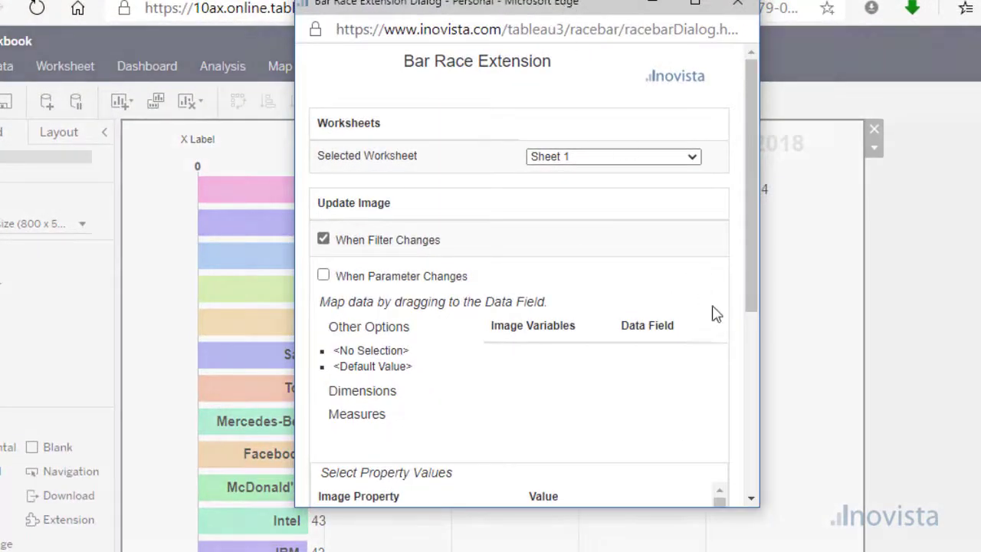
left_click_drag(754, 279, 754, 500)
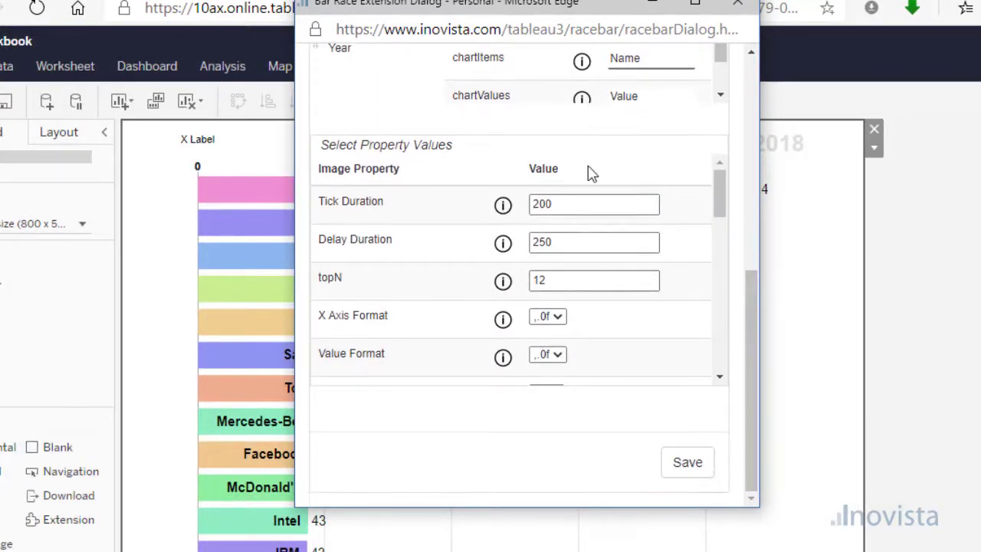
left_click(576, 204)
double_click(575, 204)
double_click(554, 241)
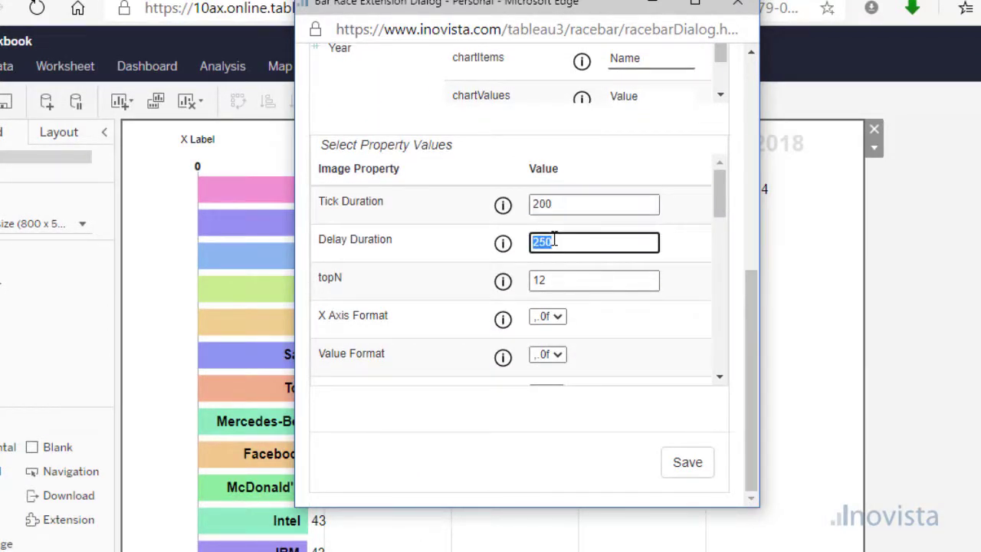
double_click(557, 281)
type("1")
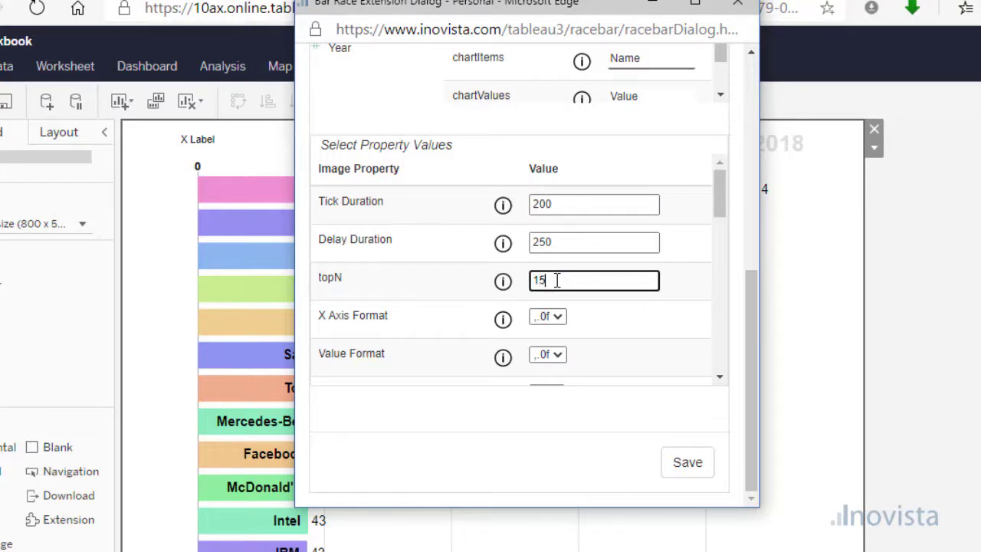
left_click(719, 379)
left_click(719, 380)
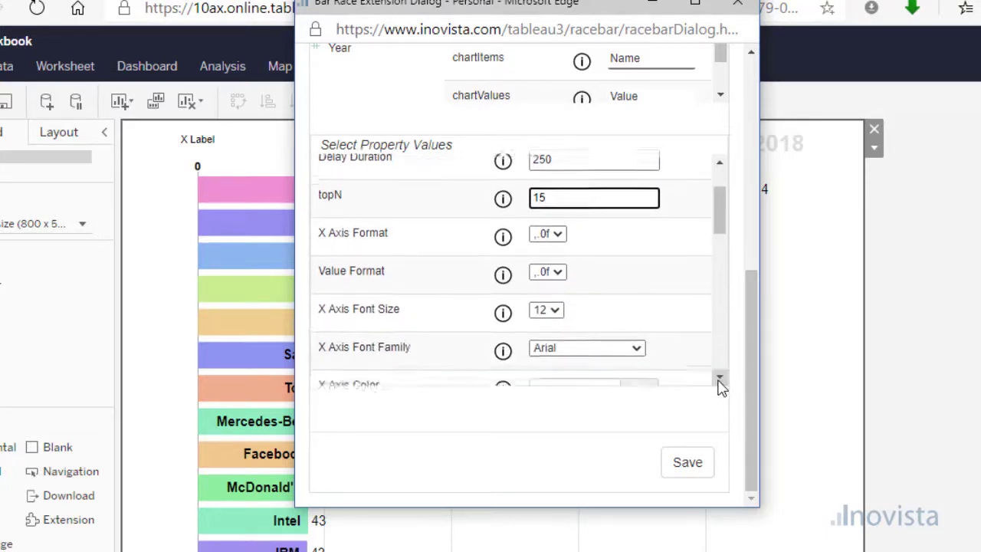
left_click(720, 380)
left_click(720, 381)
left_click(720, 381)
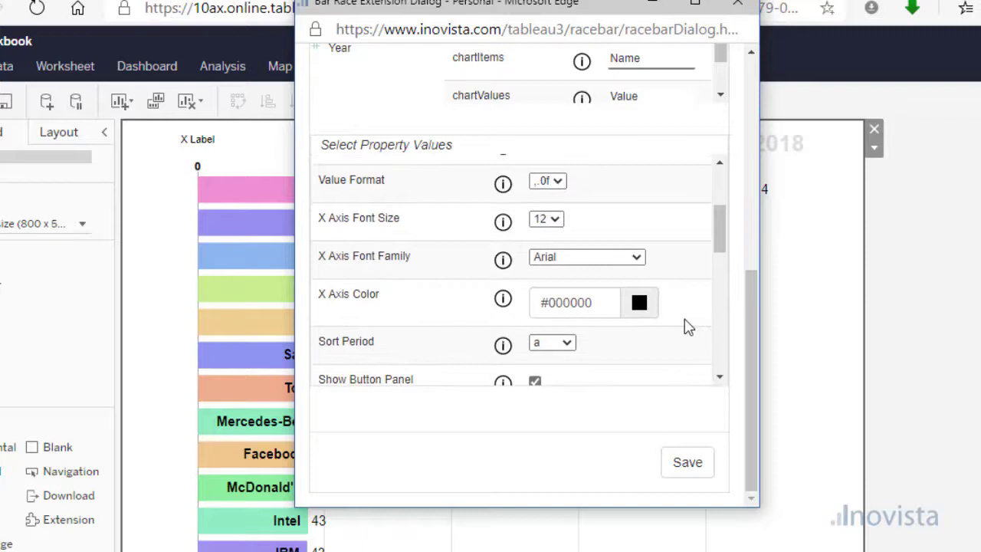
Set the X axis font size to 14 and its colour to dark grey #716d6d
left_click(558, 219)
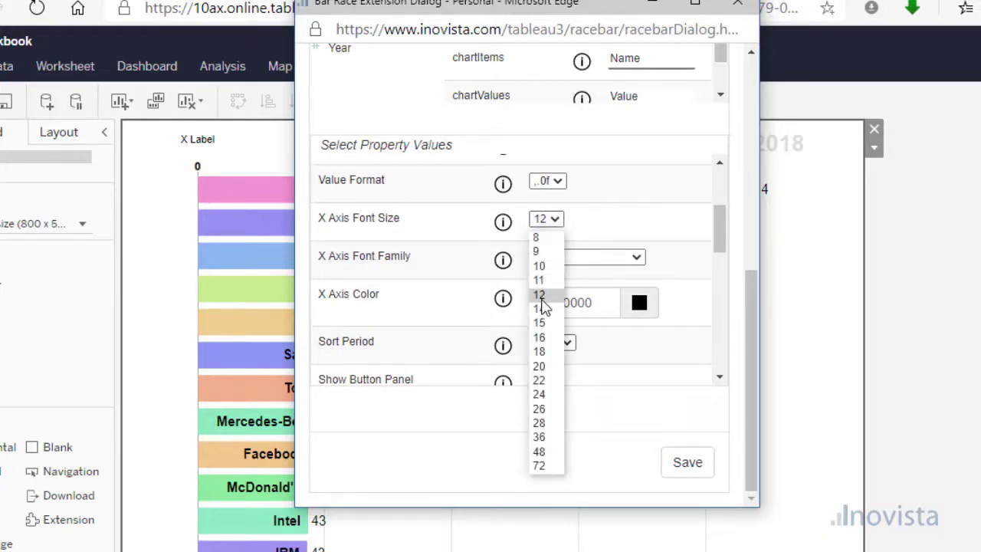
left_click(541, 309)
left_click(639, 302)
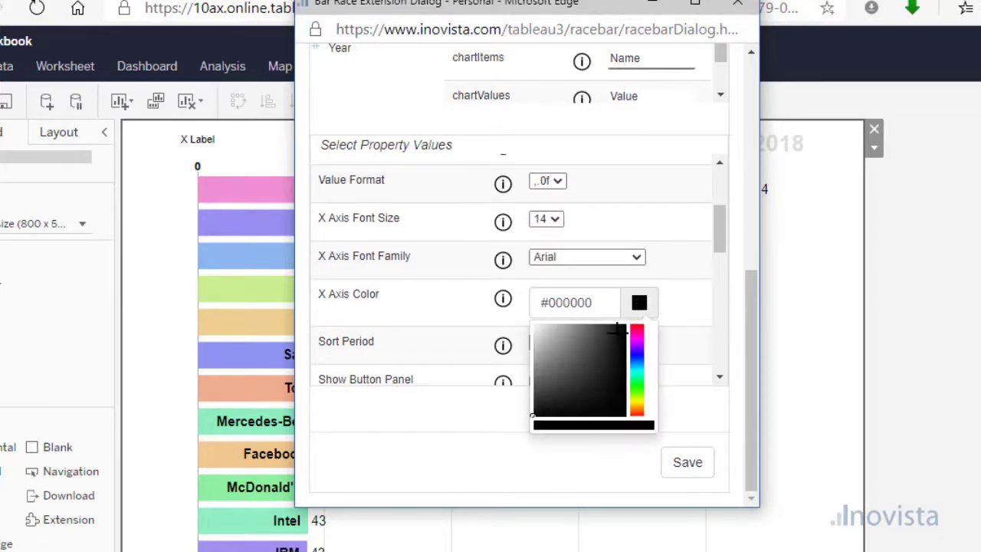
left_click(537, 376)
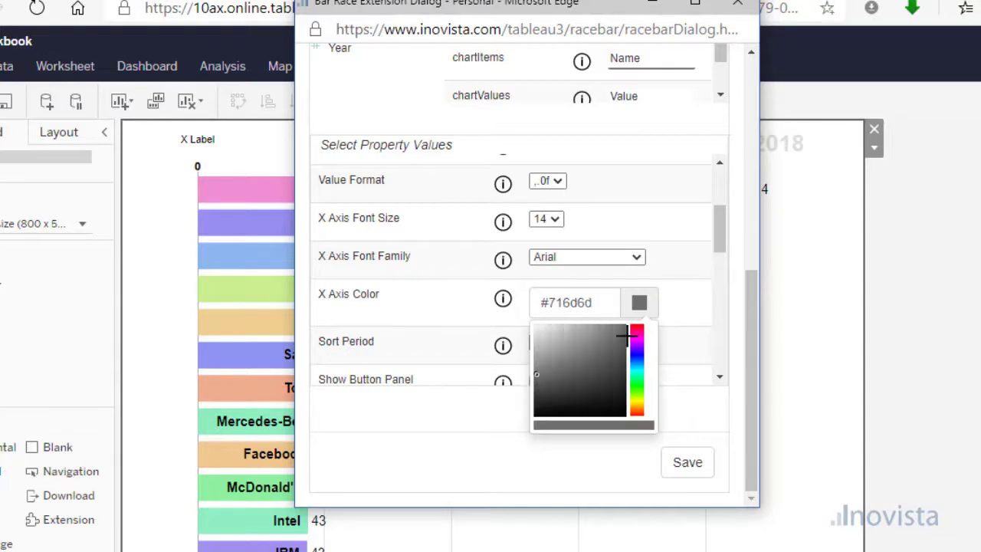
left_click(693, 295)
left_click_drag(725, 241, 731, 300)
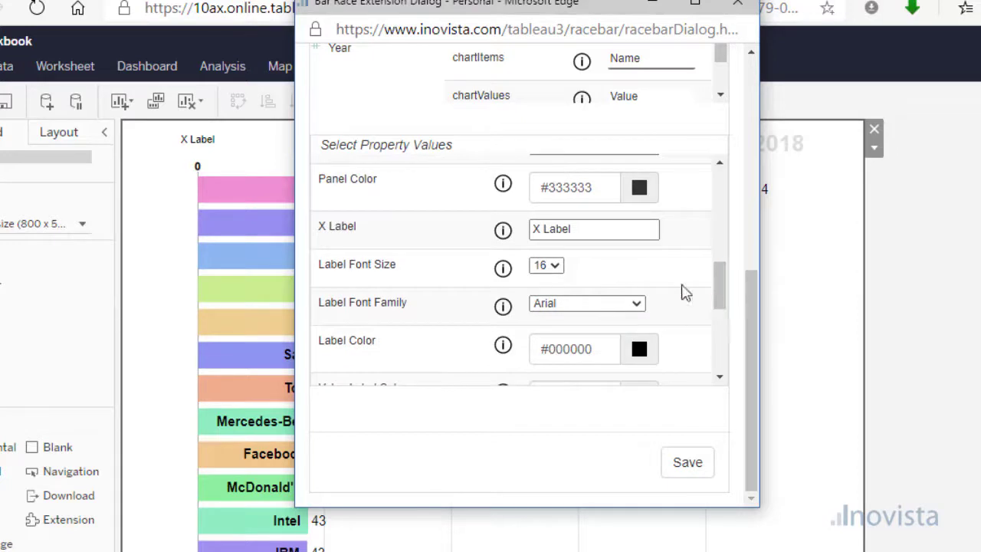
Replace the X Label text with 'Brand Values $bn'
left_click(611, 237)
triple_click(611, 236)
type("Brand Values $bn")
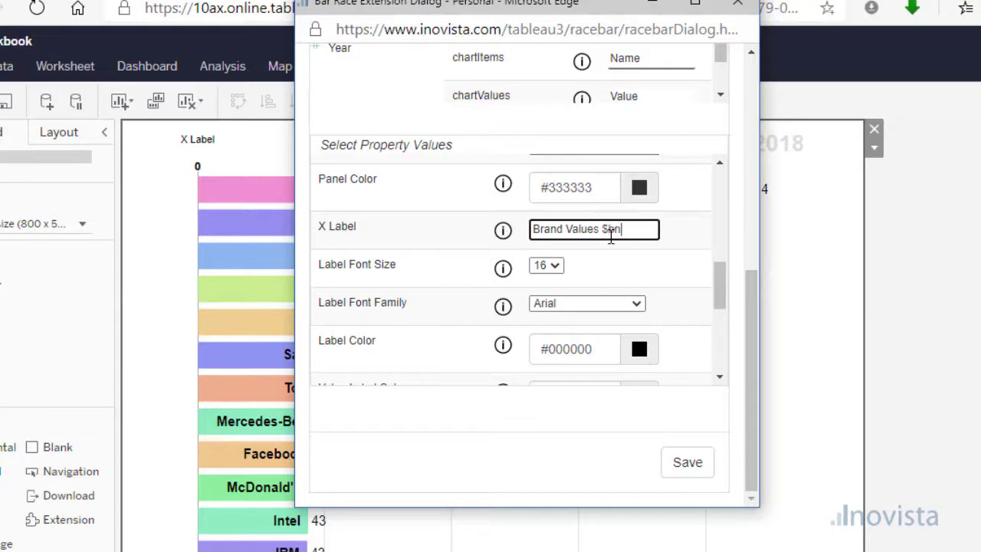
left_click_drag(721, 307, 748, 379)
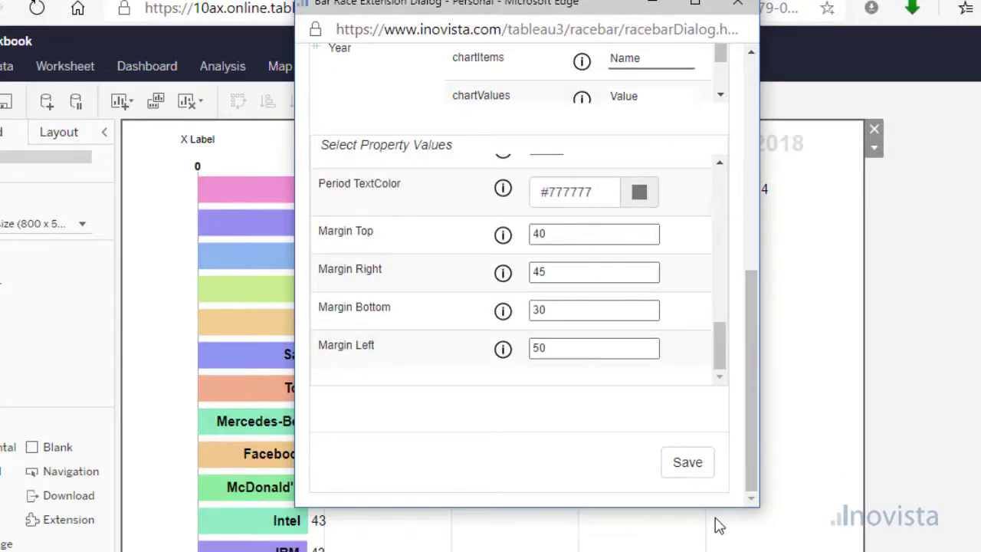
Save the new chart settings so the race replays from 2002 showing fifteen brands
left_click(681, 474)
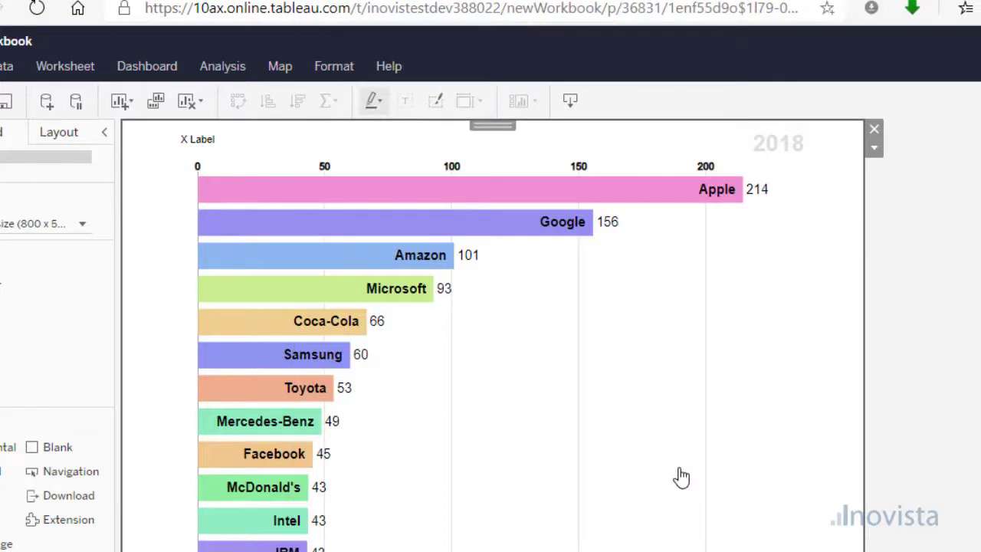